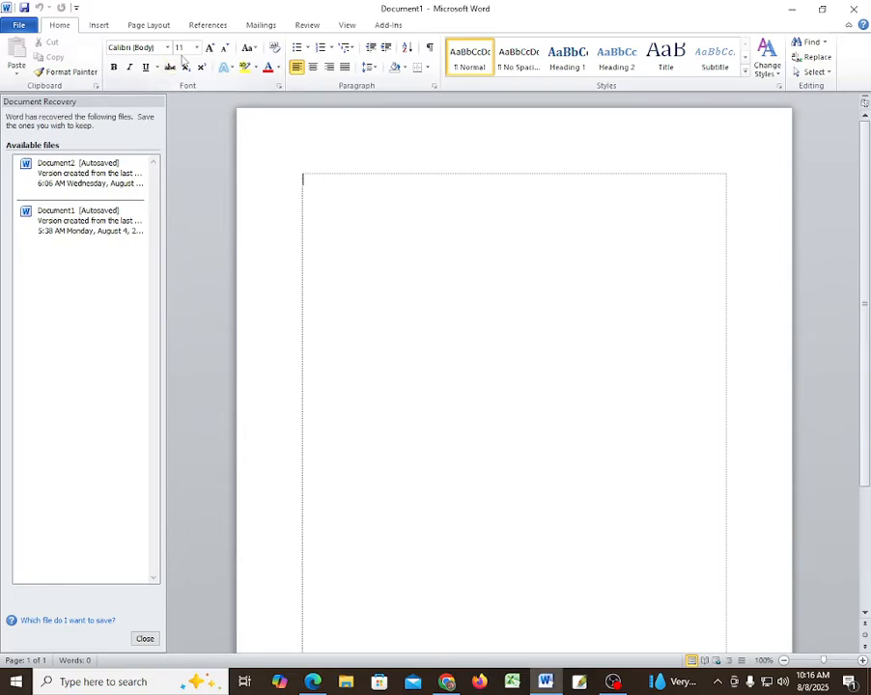
- Set the font size to 20 and type three lines of random gibberish text
click(196, 48)
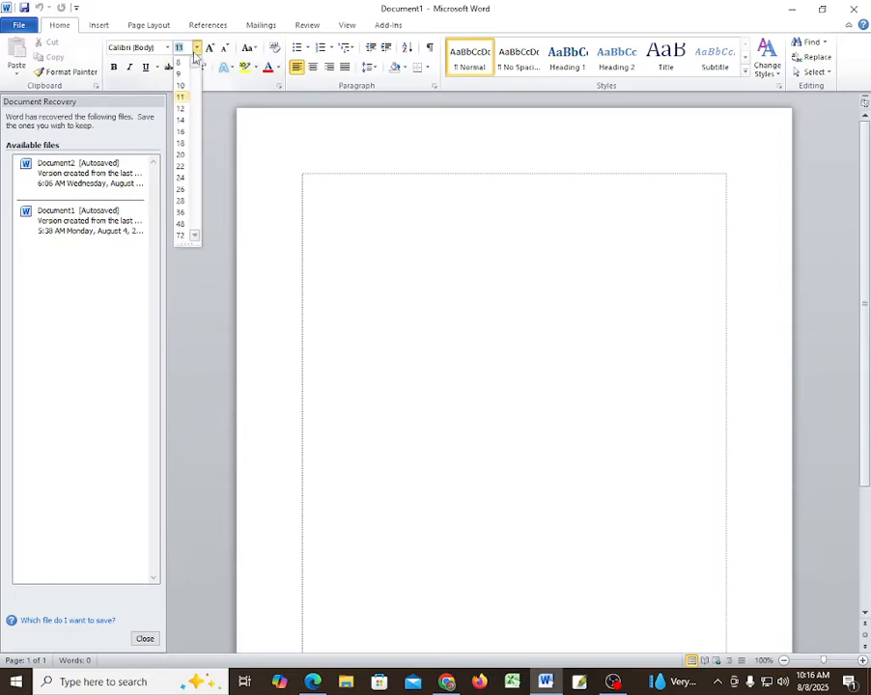
click(181, 154)
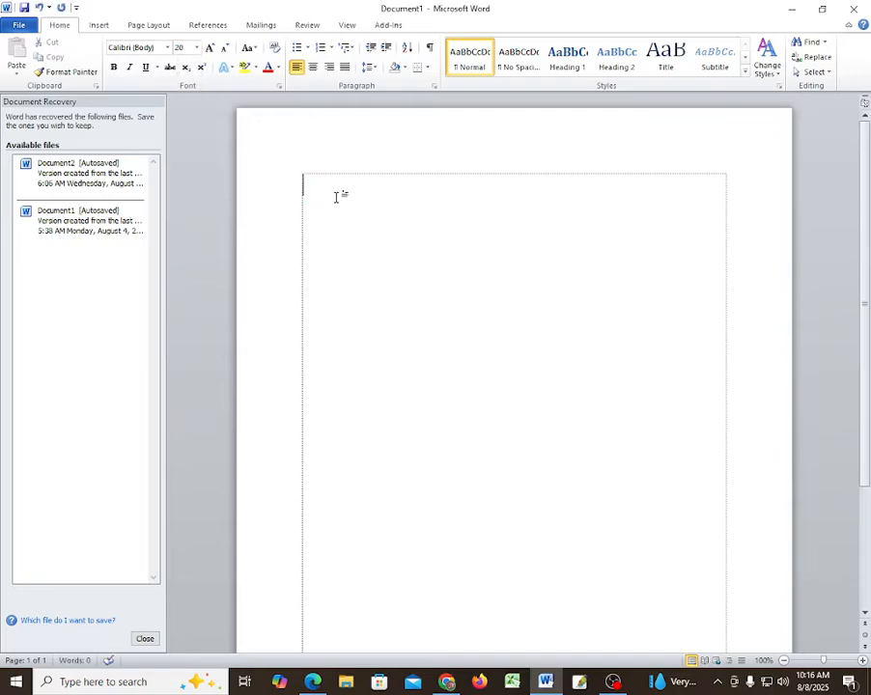
text(jljdlsdkjflksdjf)
text(' sdvlk;v lkk lkjf;sa sd;lkkfls)
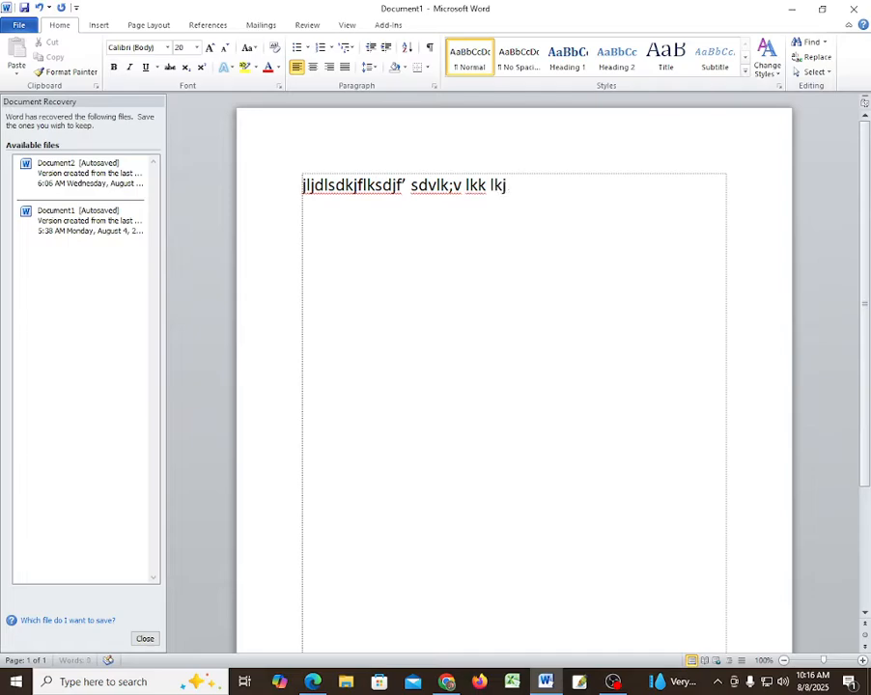
text( sdl;dlkf)
key(Return)
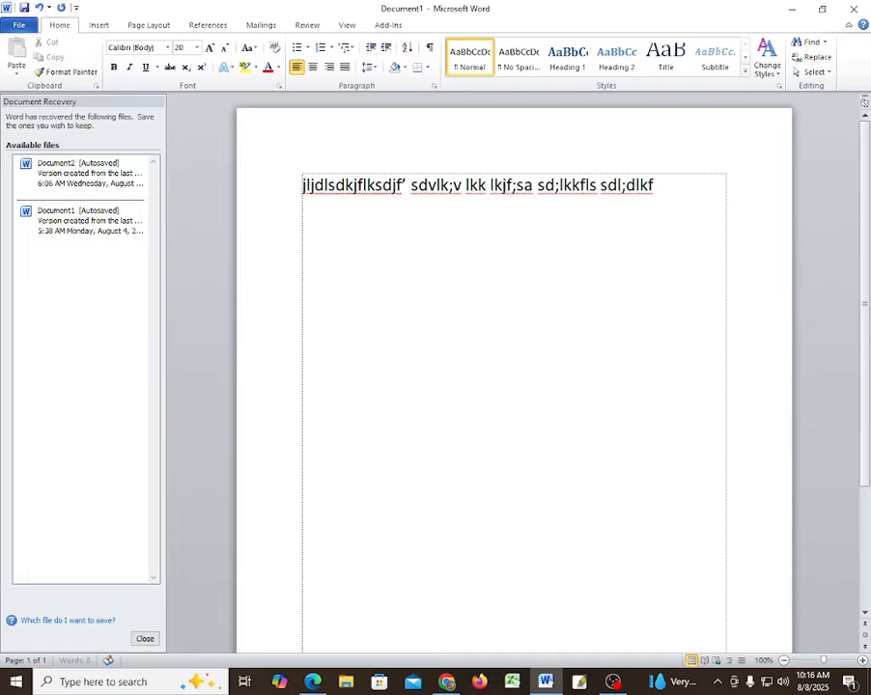
text(sdfklsdjf  kjdsf )
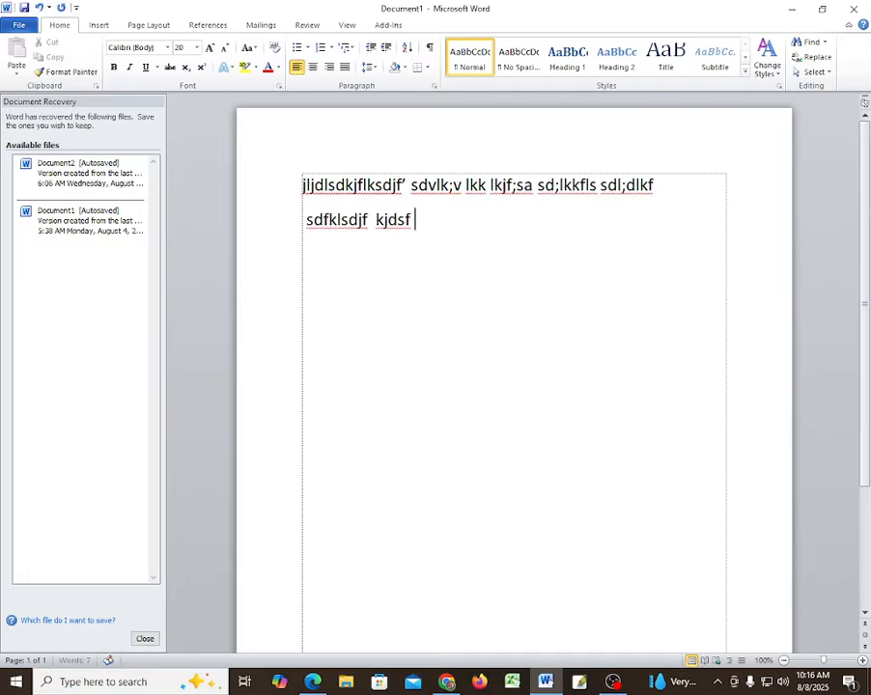
text(slkddfjlksdf sdkf lsdkjflksdj)
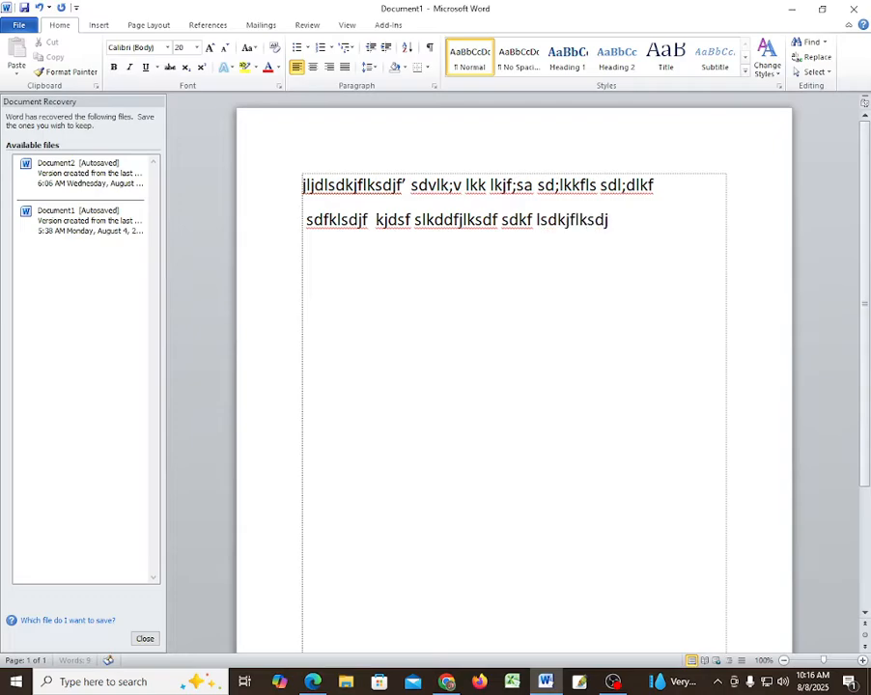
key(Return)
text(dsf lskdflksdj)
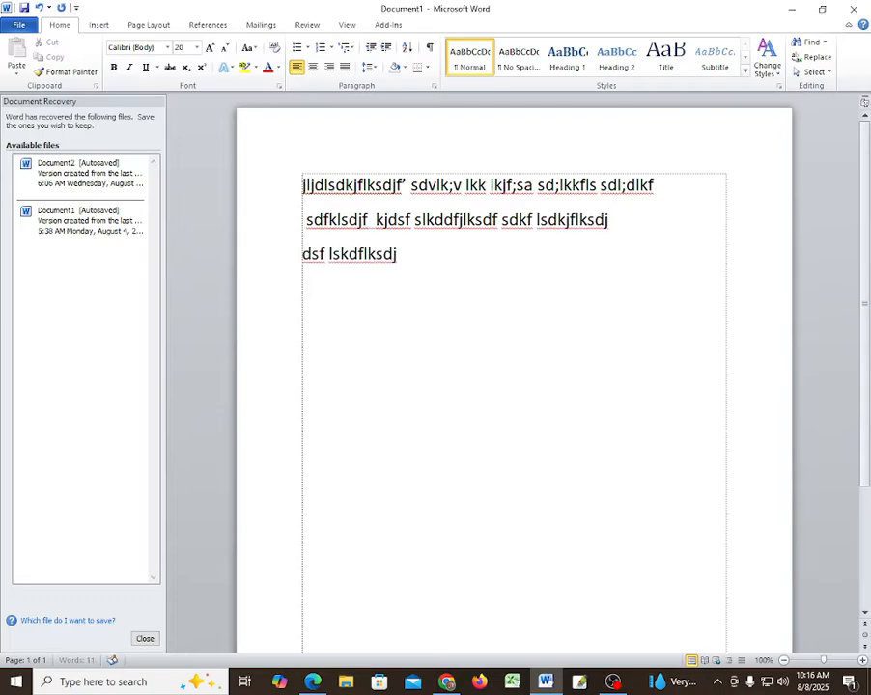
text( s;la fl s;dlkf sddkfdslkfj s)
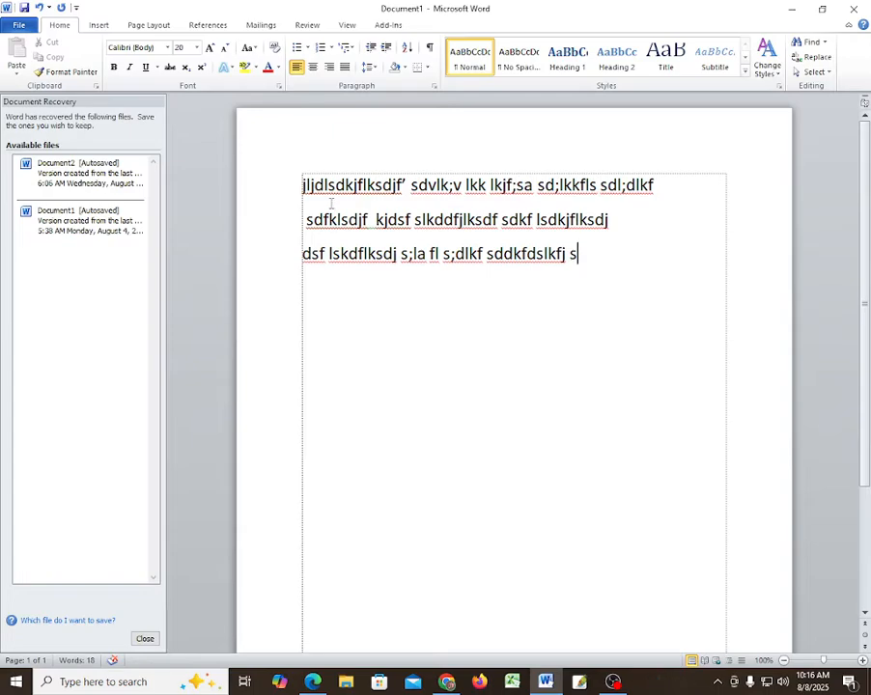
- Move the last three words of line one onto their own fourth line
drag(490, 185, 593, 295)
click(583, 256)
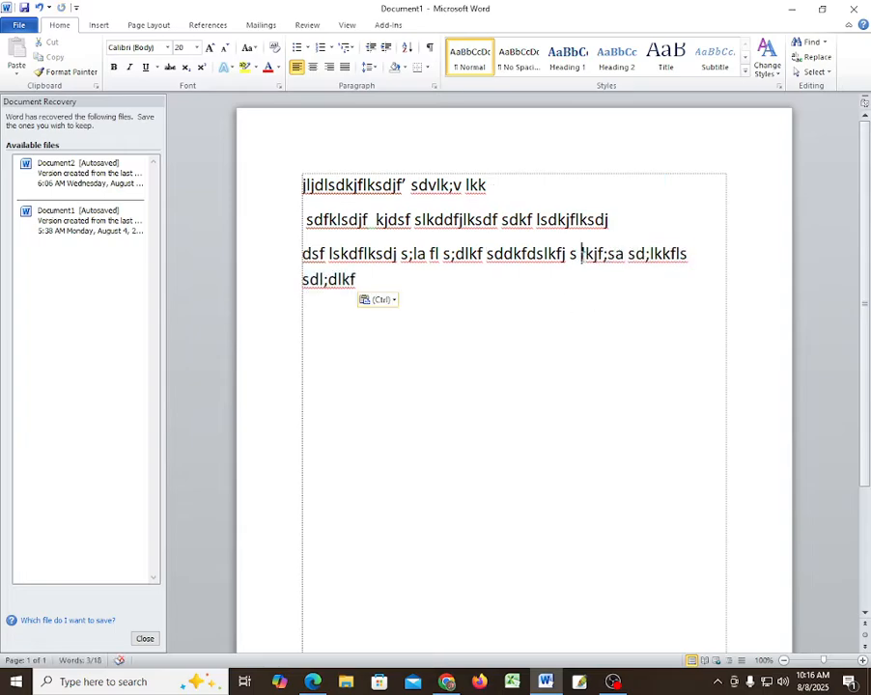
key(Return)
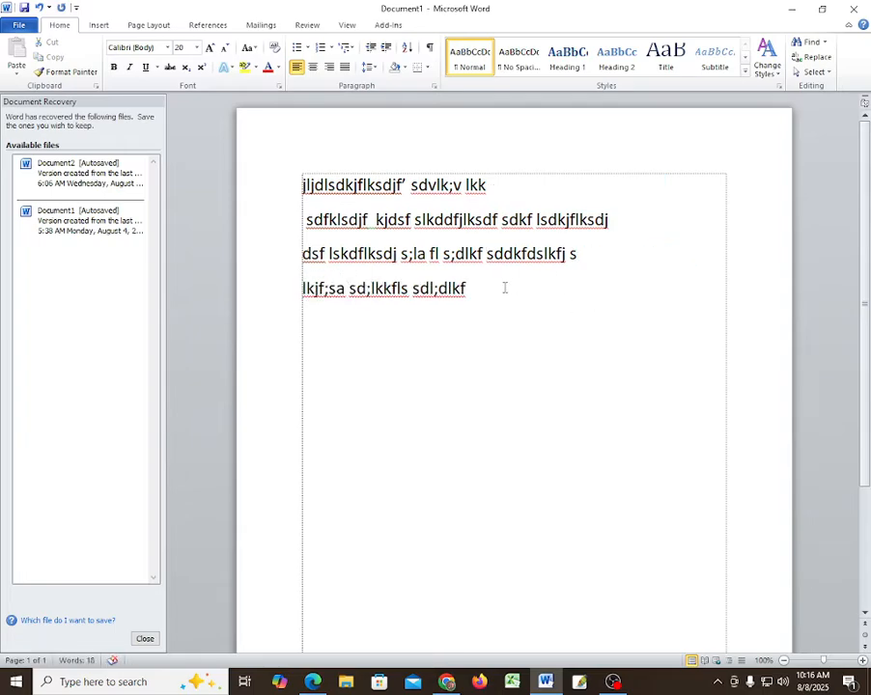
- Copy all four lines and paste them below with Keep Source Formatting
key(ctrl+a)
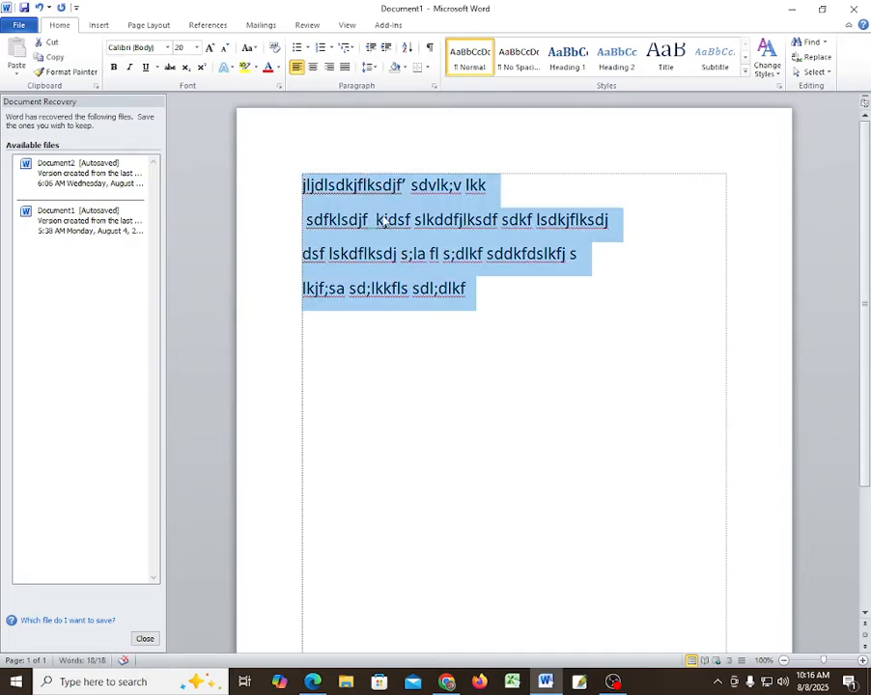
right_click(384, 221)
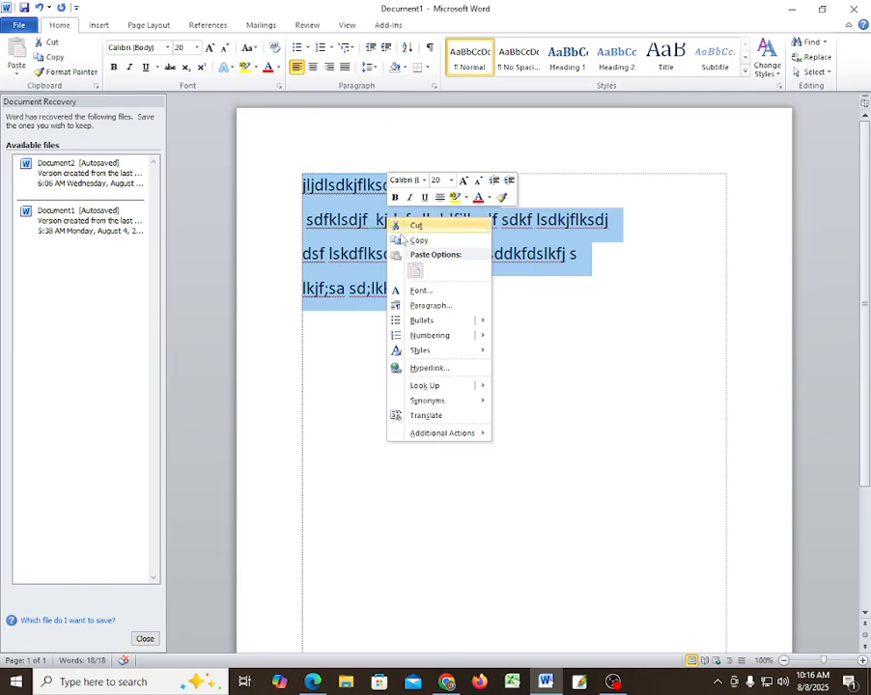
click(425, 243)
click(477, 300)
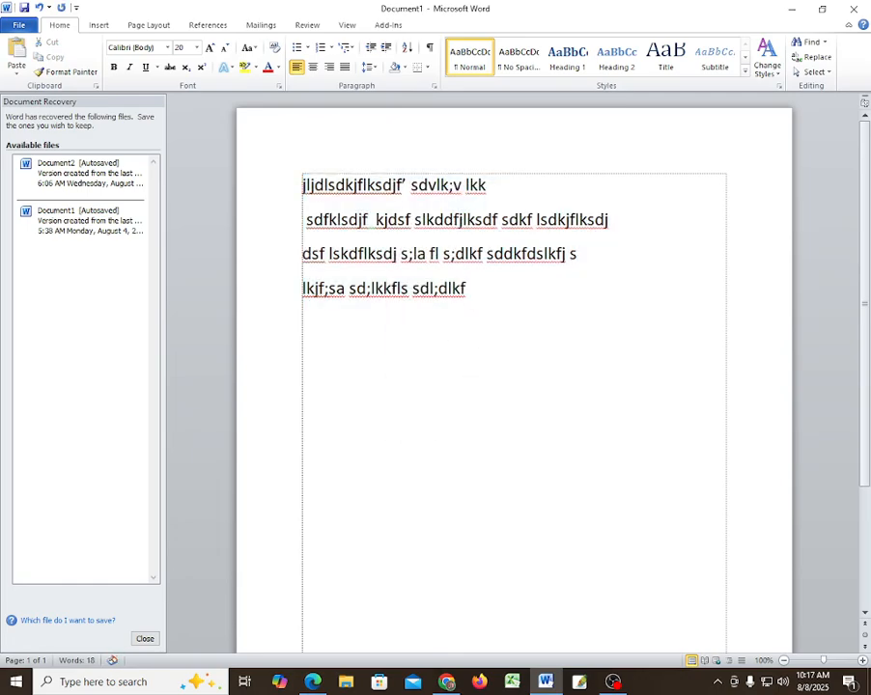
key(Return)
right_click(320, 323)
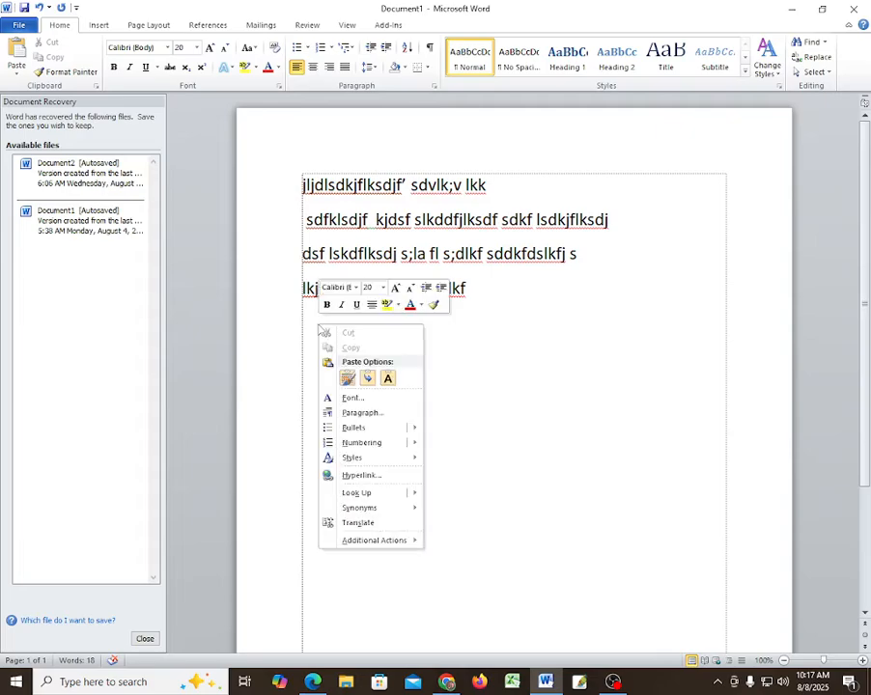
click(348, 379)
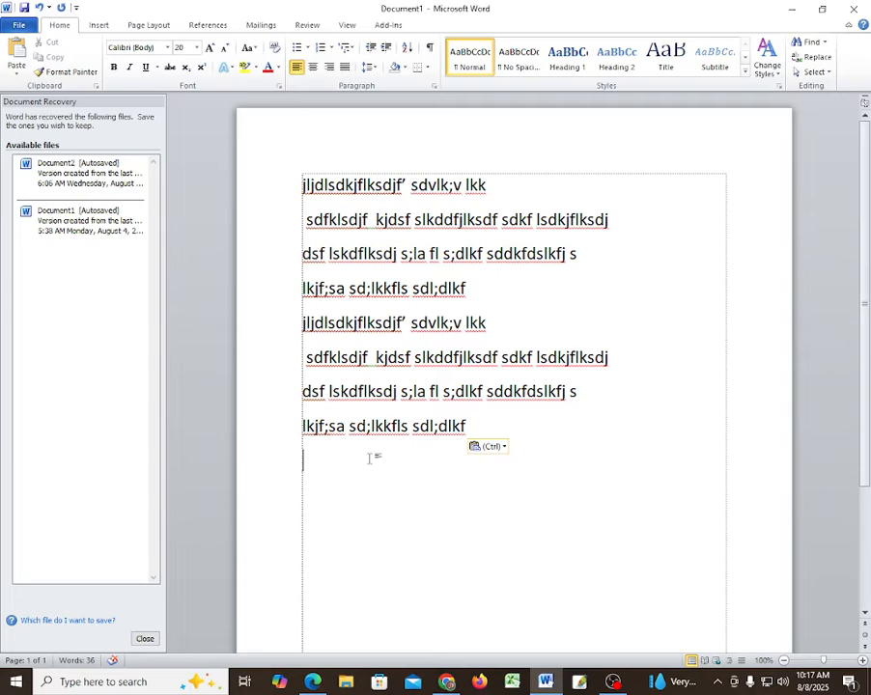
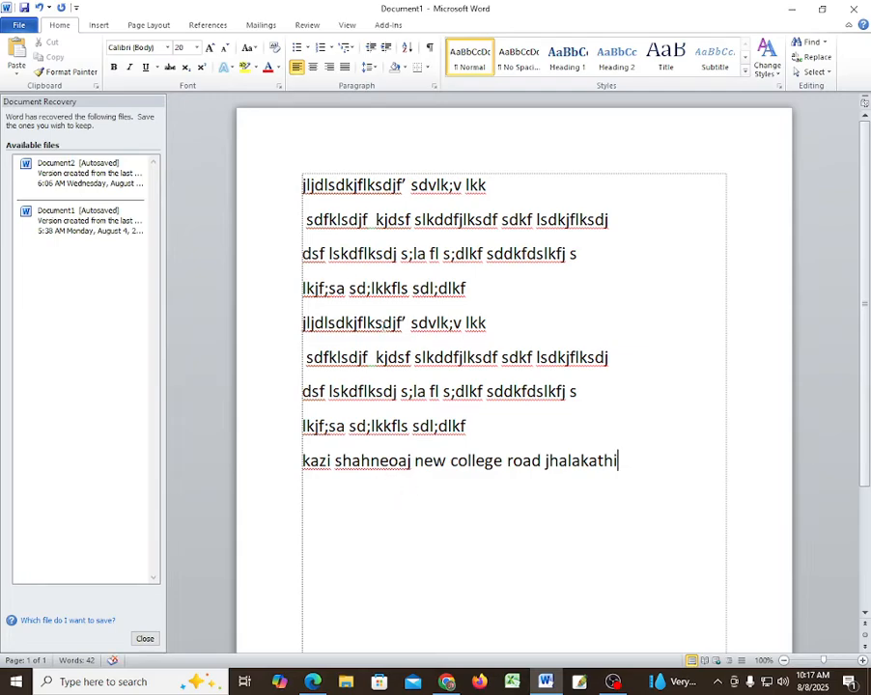
- Right-align all nine lines, then centre them and reselect the centred text
drag(303, 177, 620, 454)
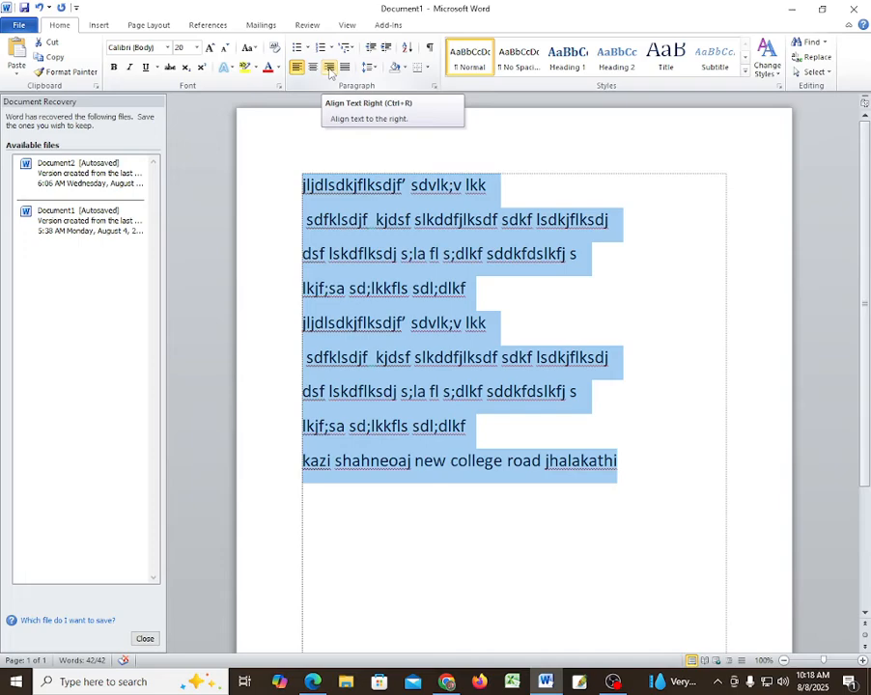
click(329, 68)
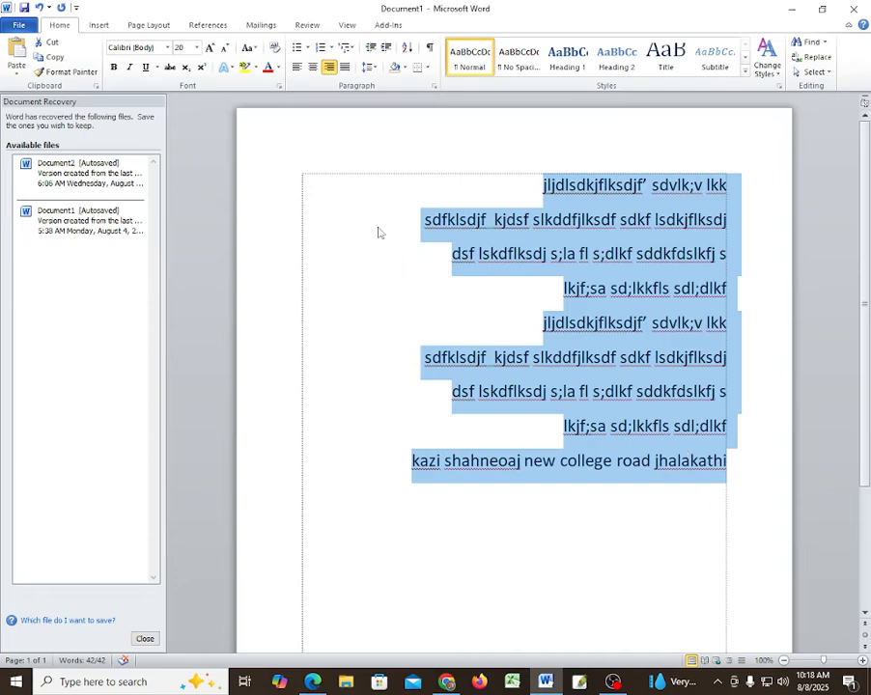
click(312, 67)
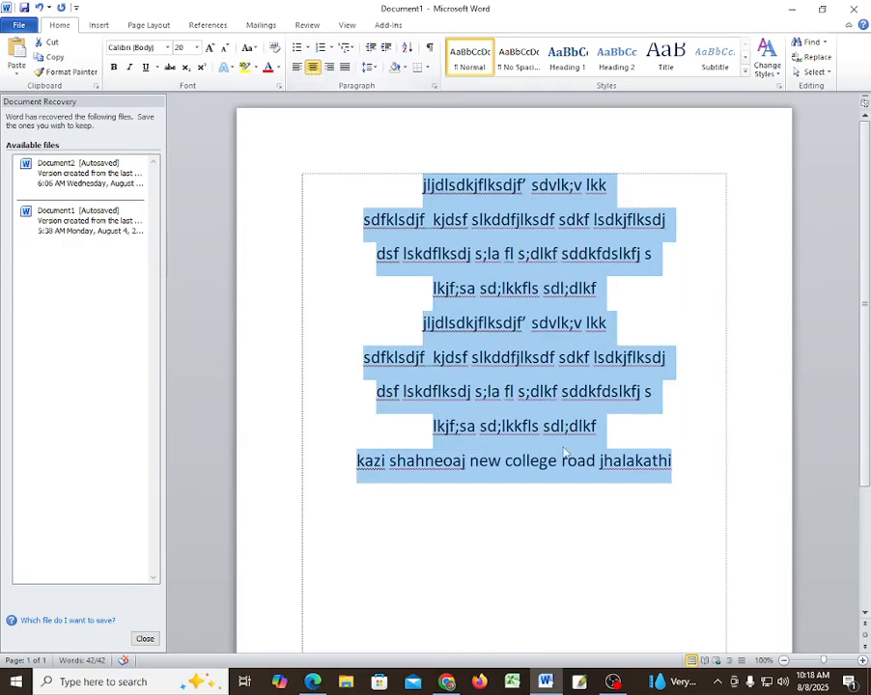
click(533, 322)
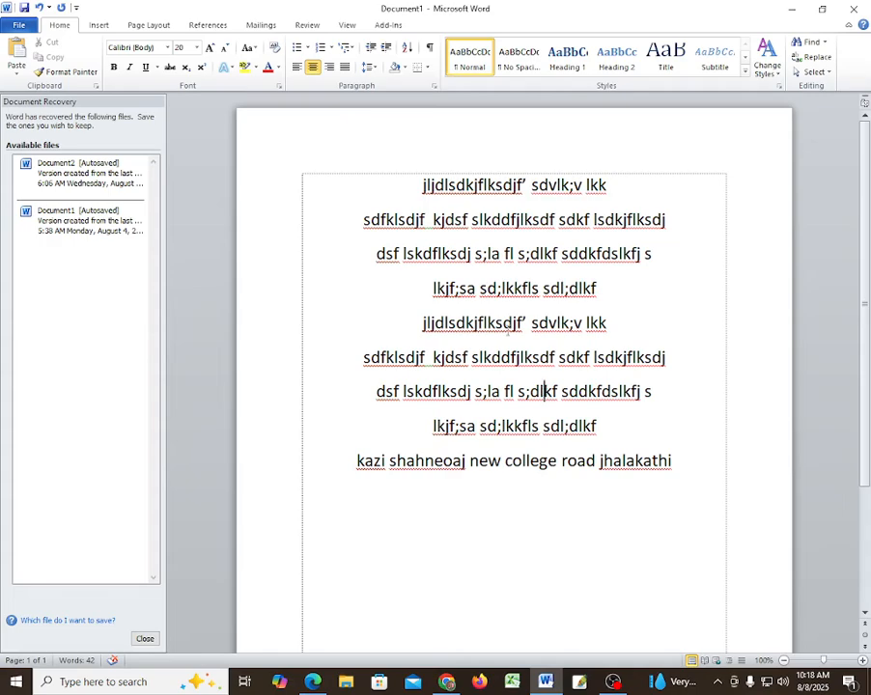
drag(419, 184, 653, 486)
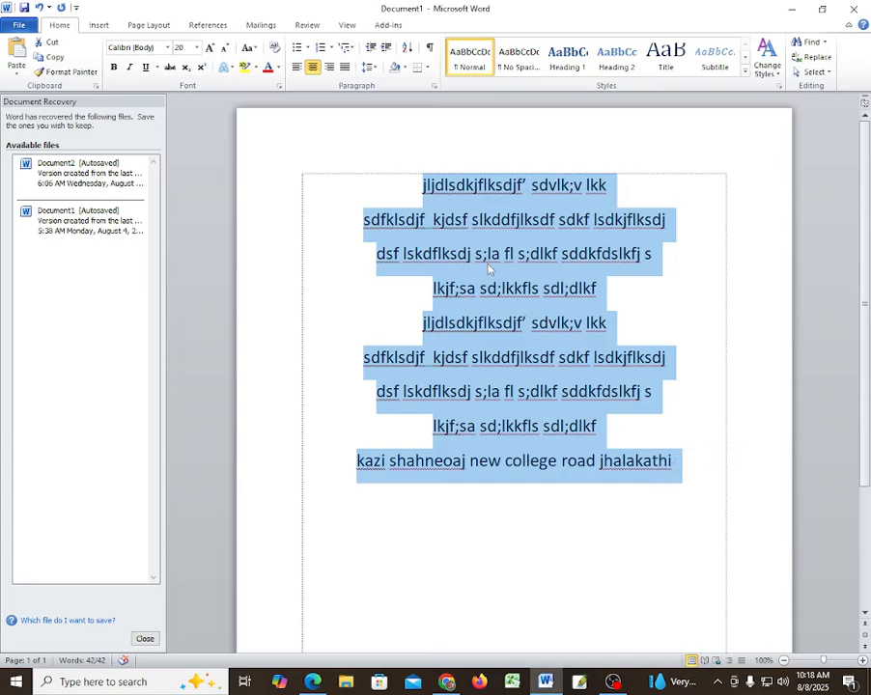
click(478, 255)
drag(422, 183, 580, 176)
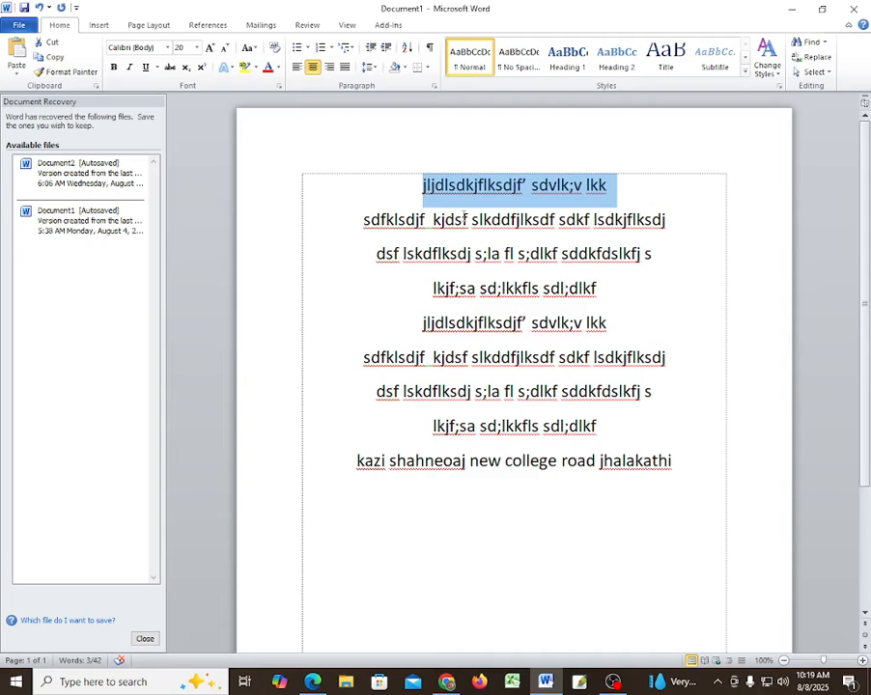
click(328, 68)
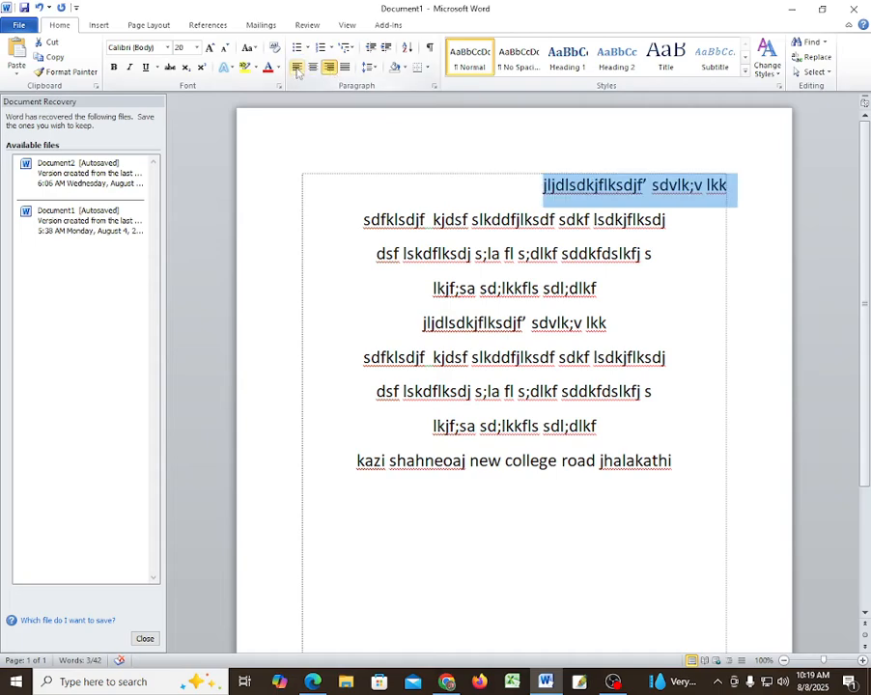
click(296, 67)
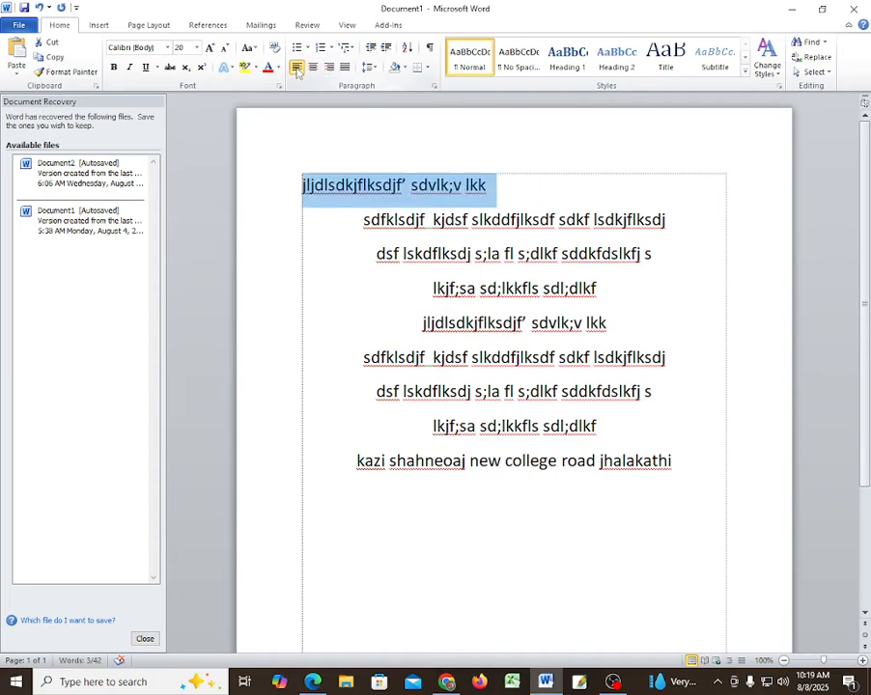
click(313, 67)
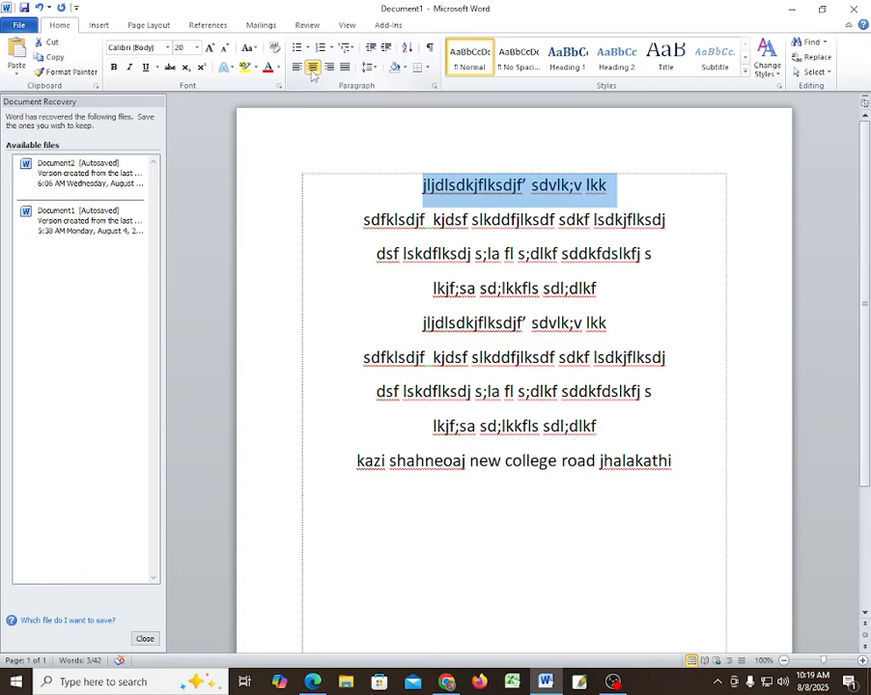
click(394, 189)
- Select all nine lines including the address and apply Justify alignment
drag(413, 186, 676, 474)
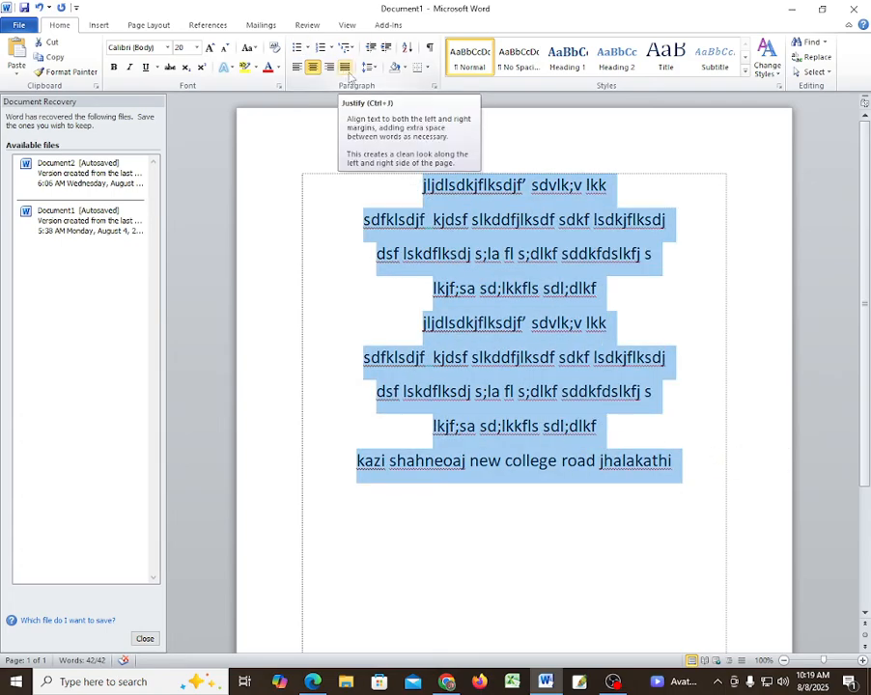
click(345, 73)
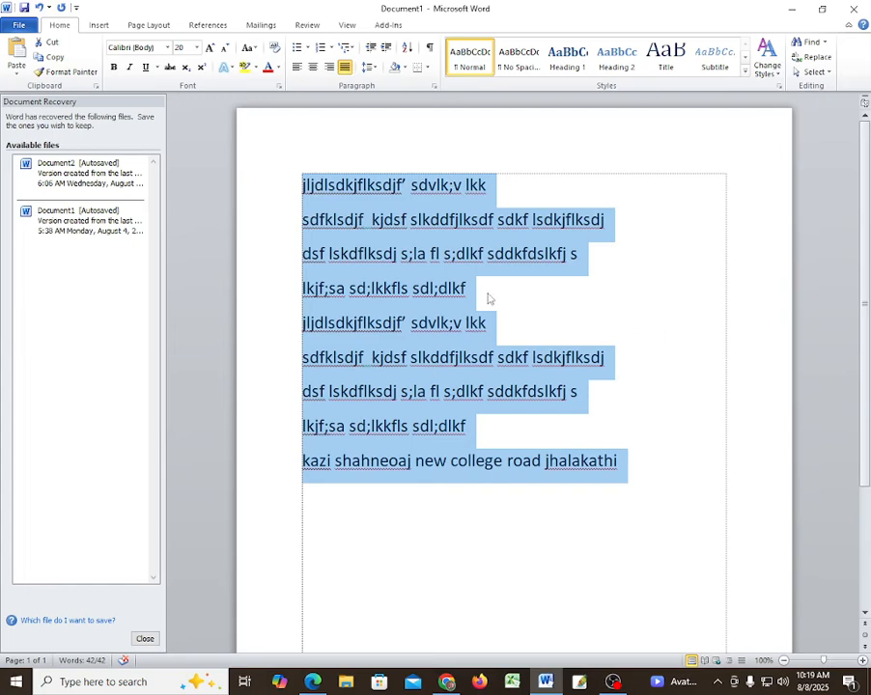
- Delete the line breaks from the first line downward, joining lines through to the address
click(564, 189)
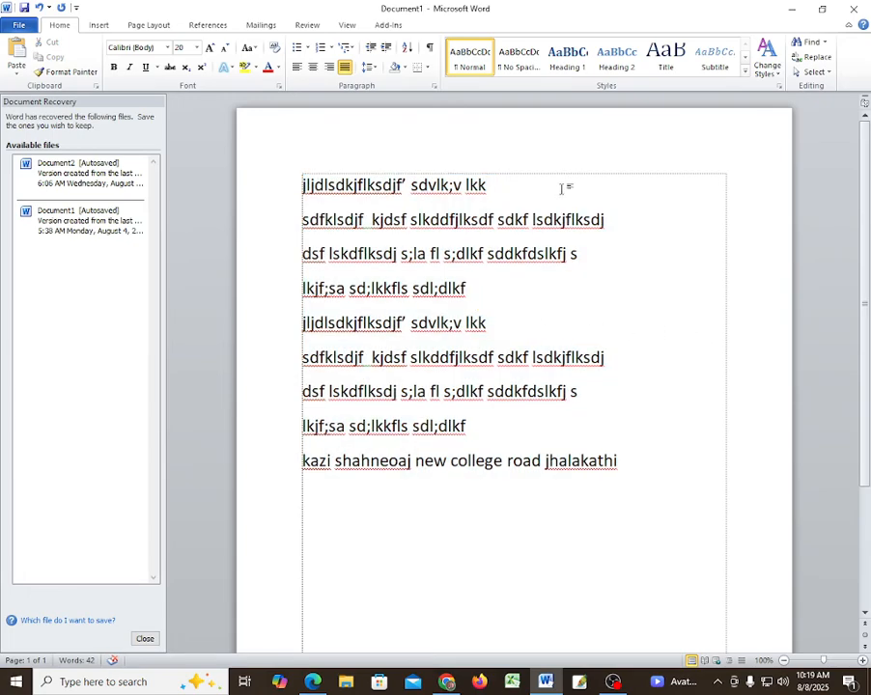
key(Delete)
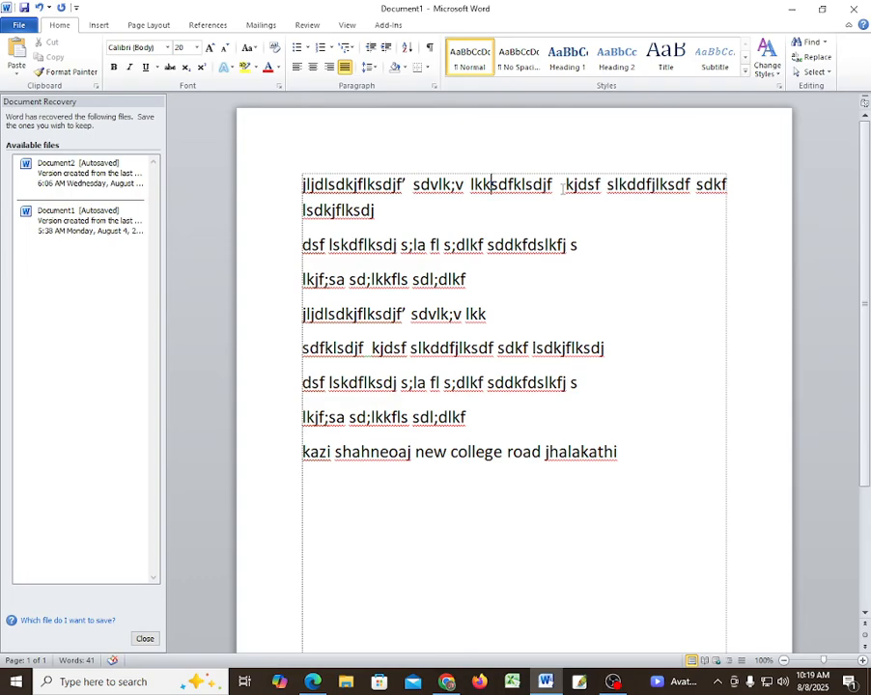
key(Delete)
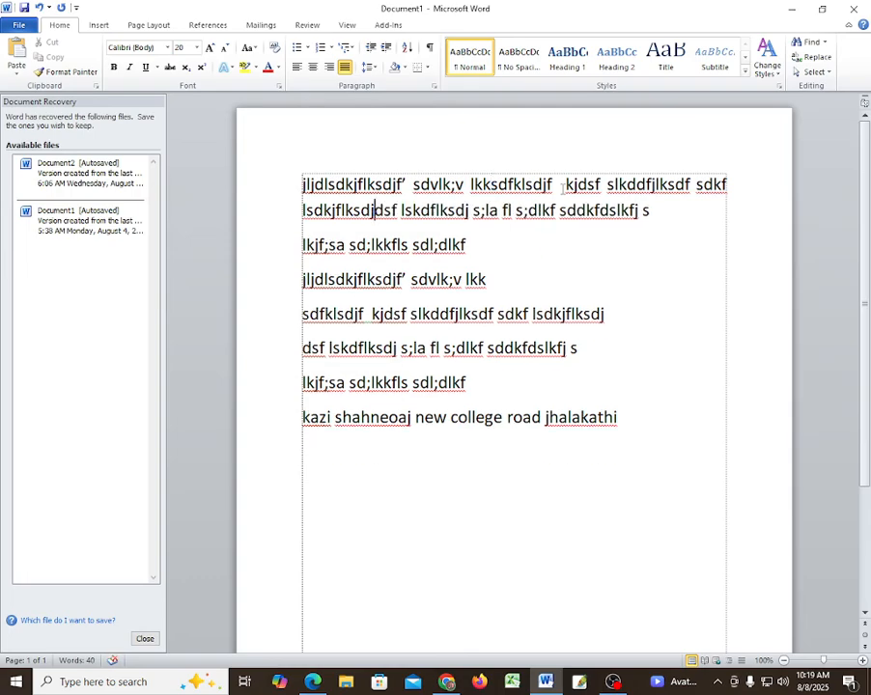
key(Down)
key(Delete)
key(Down)
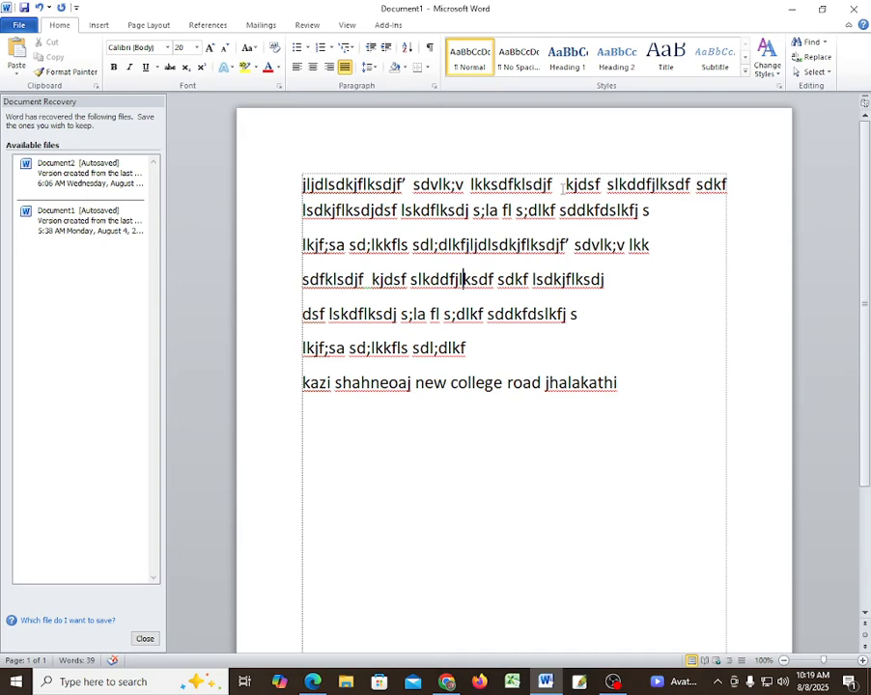
key(Delete)
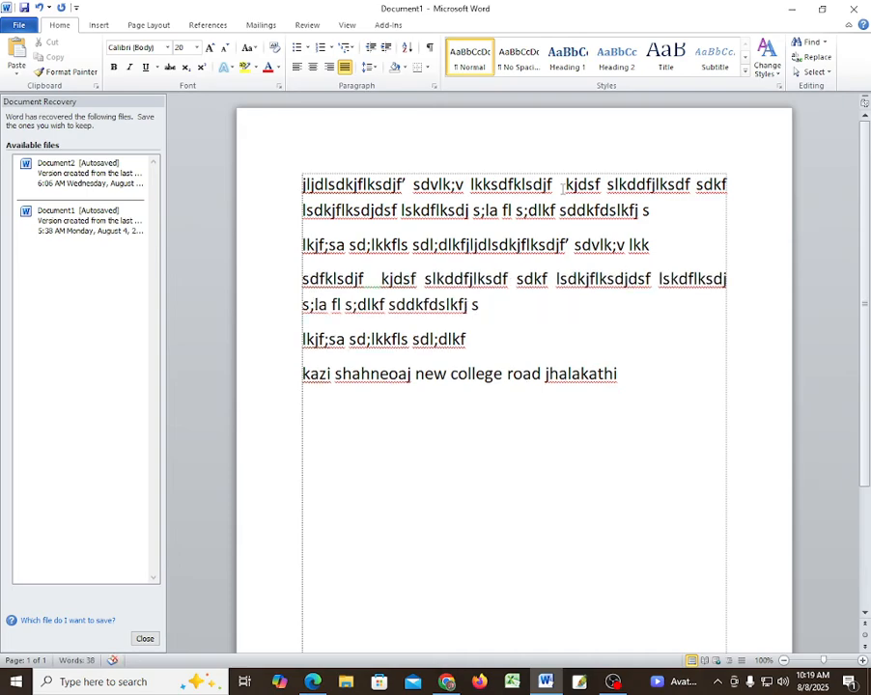
key(Delete)
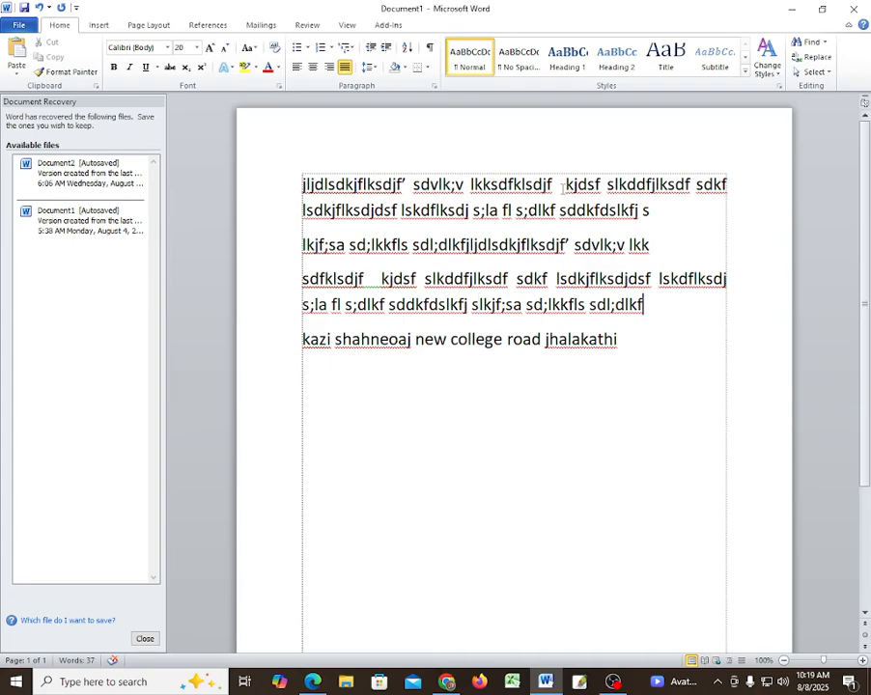
key(Delete)
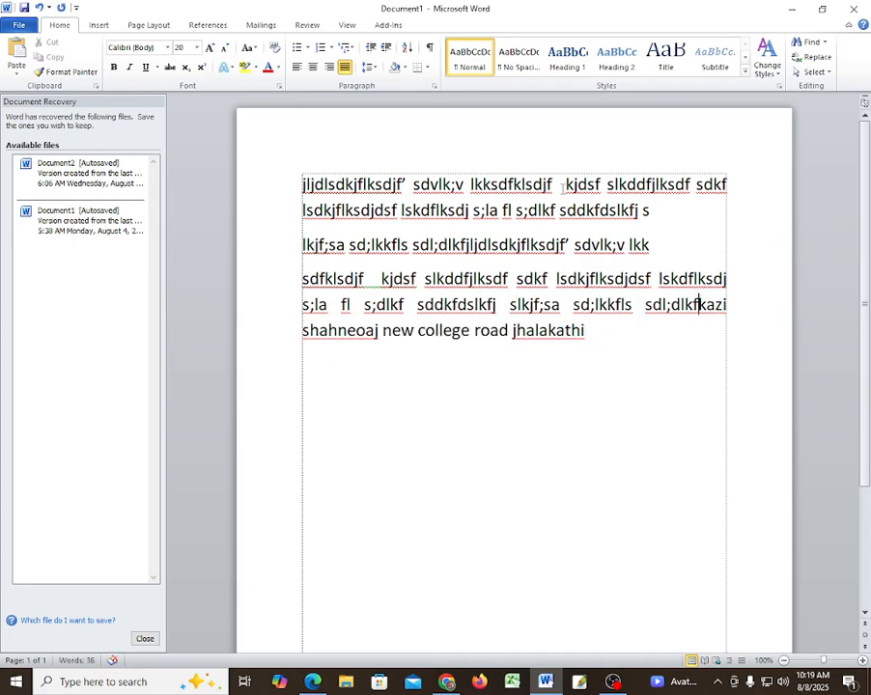
- Remove the remaining paragraph breaks so all the text forms one paragraph
drag(301, 184, 606, 352)
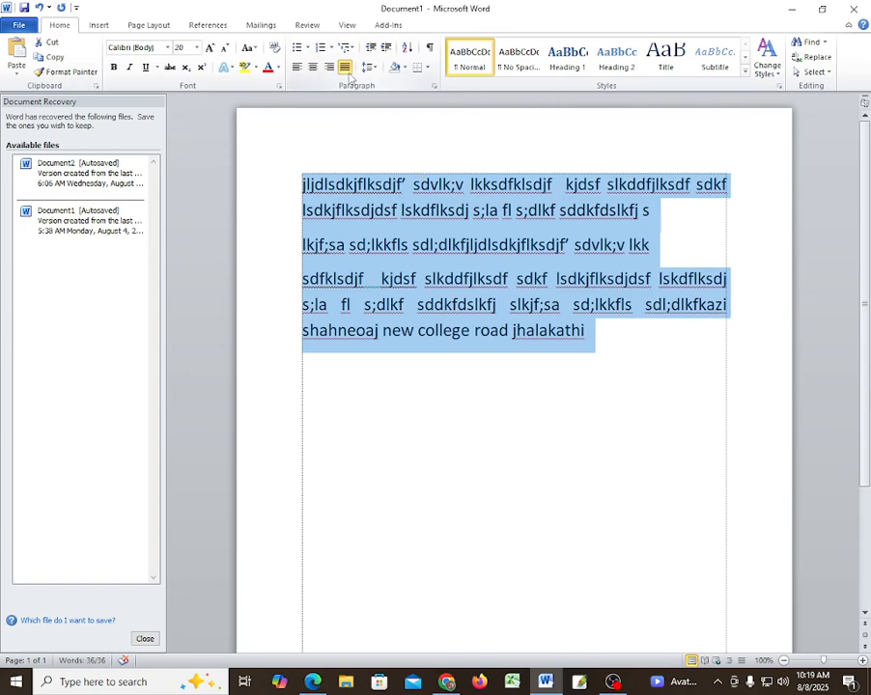
click(621, 515)
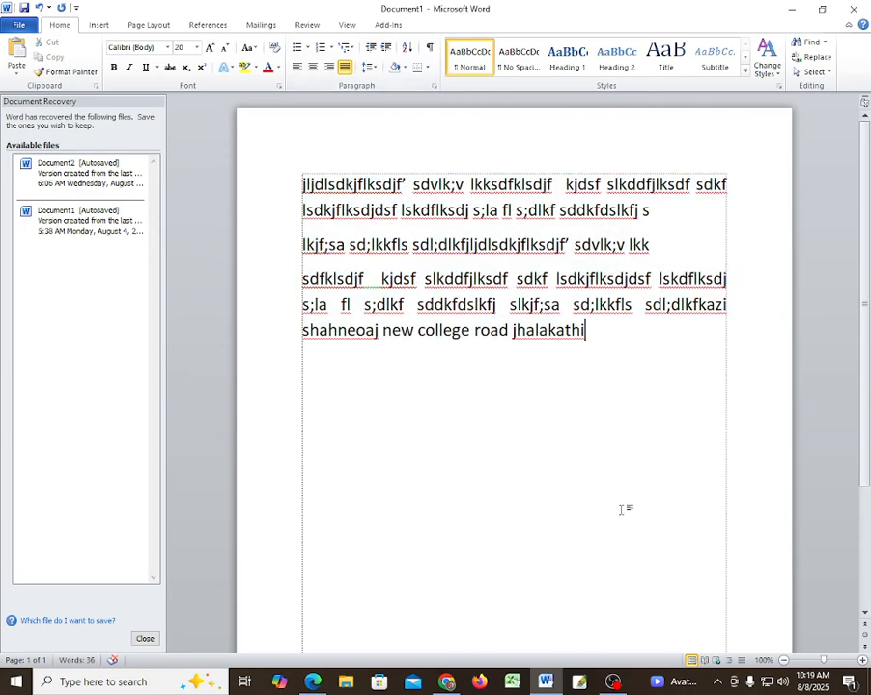
click(670, 219)
key(Delete)
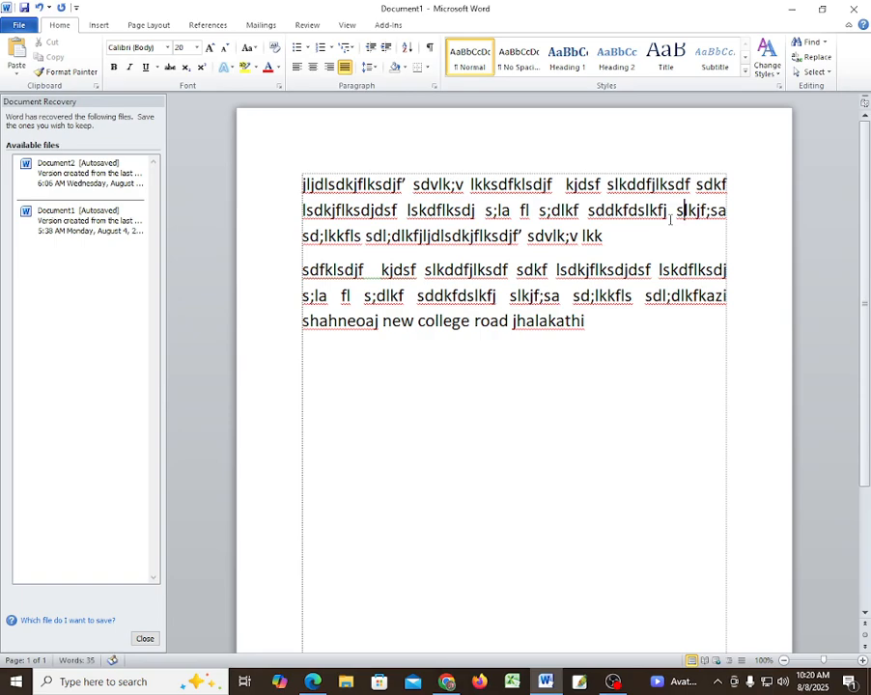
key(Down)
key(Delete)
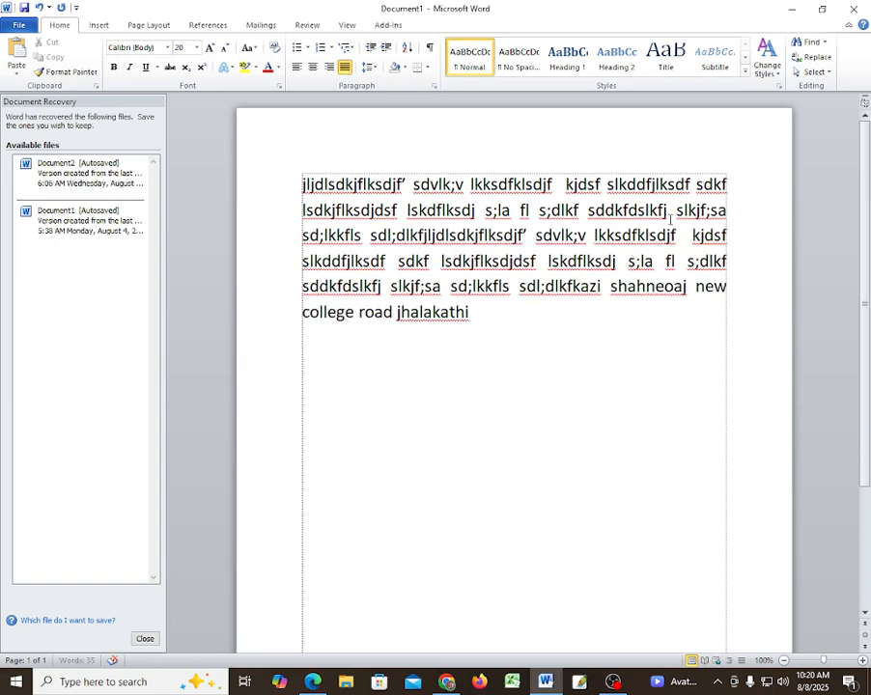
key(Down)
key(Down)
- Try right, left and centred alignment on the paragraph, finish justified, then switch apps
drag(487, 322, 303, 184)
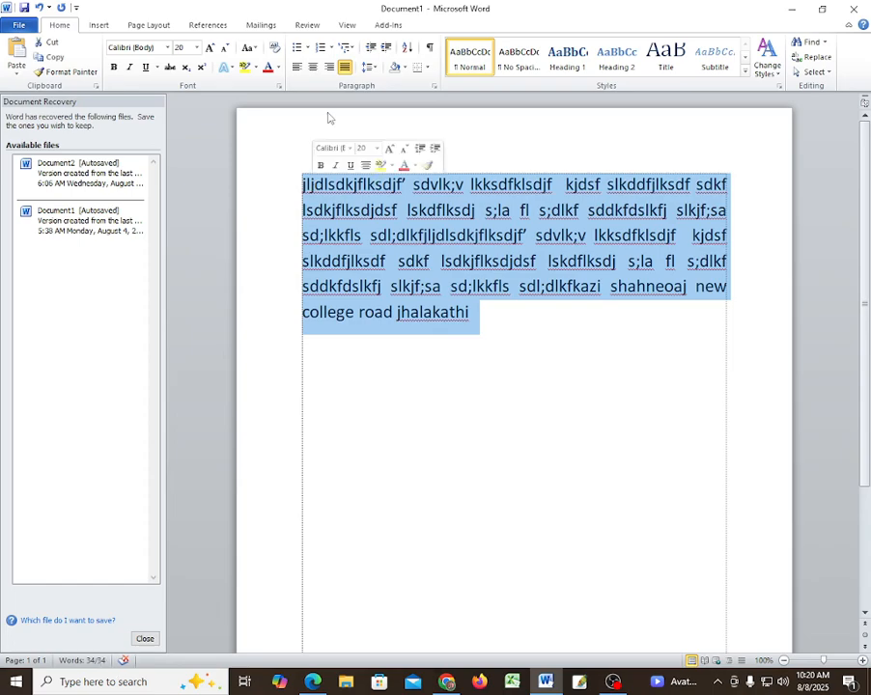
click(330, 66)
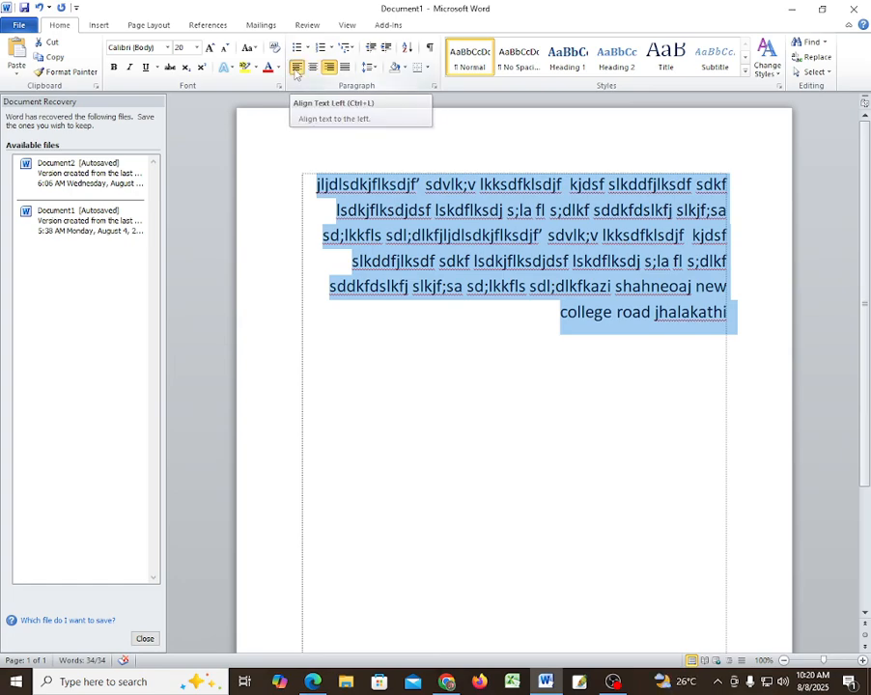
click(298, 69)
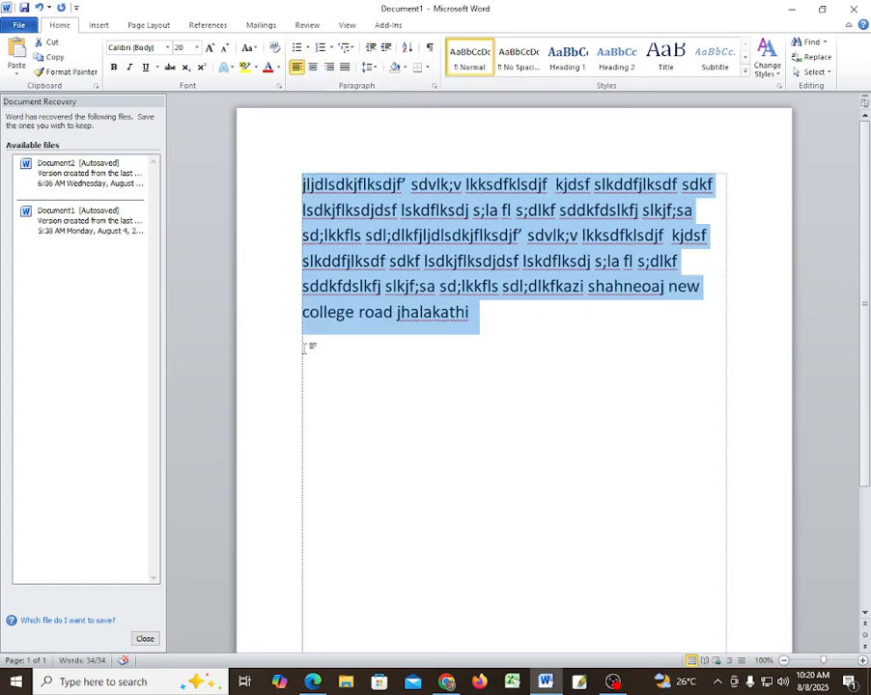
click(312, 66)
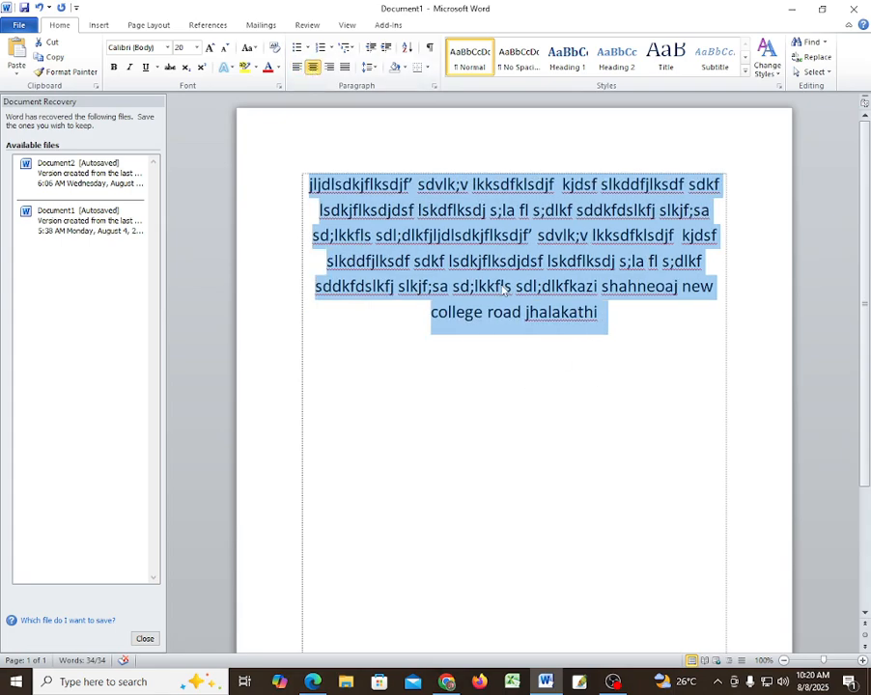
click(346, 69)
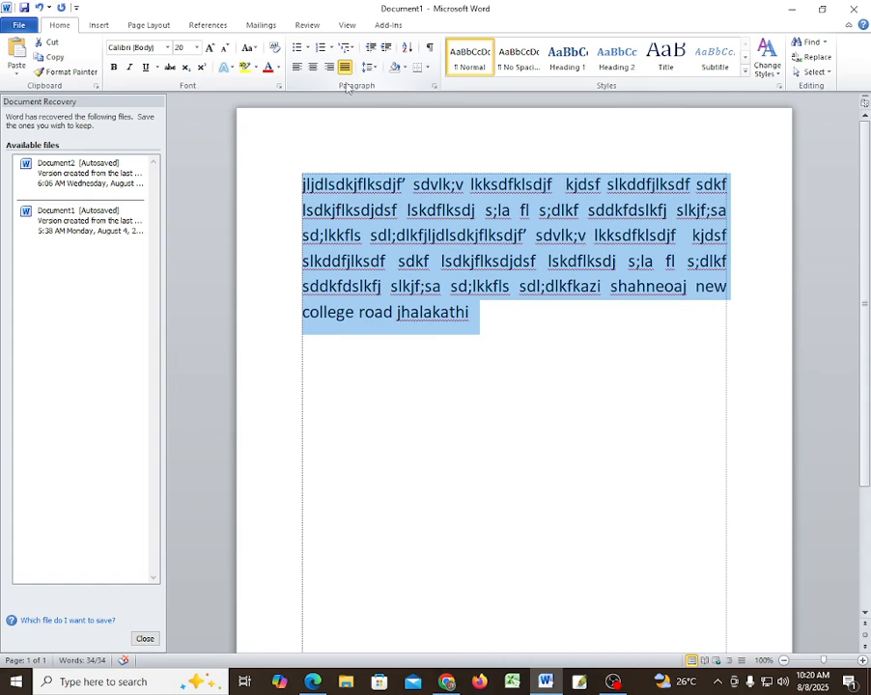
click(615, 683)
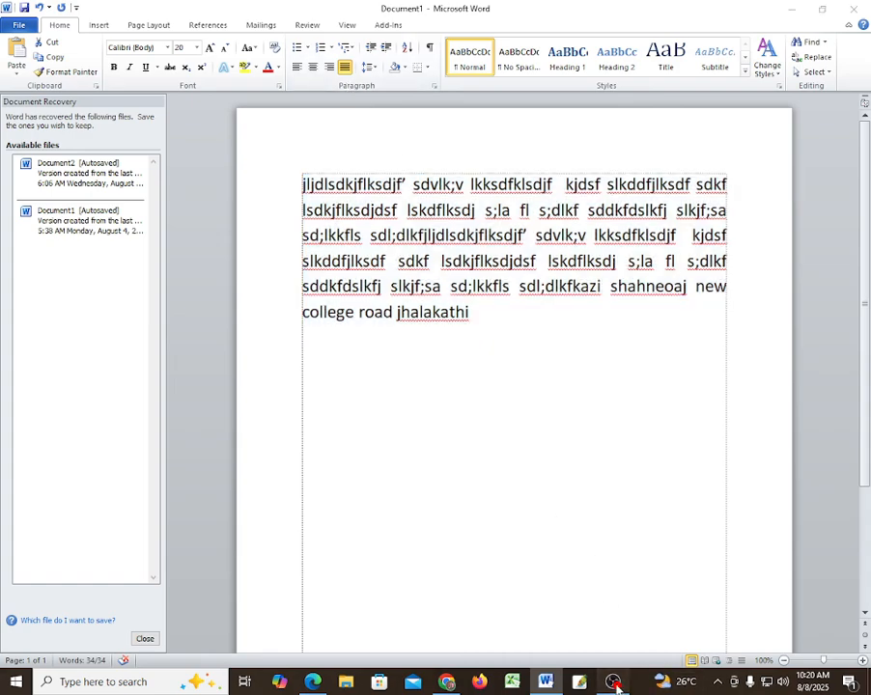